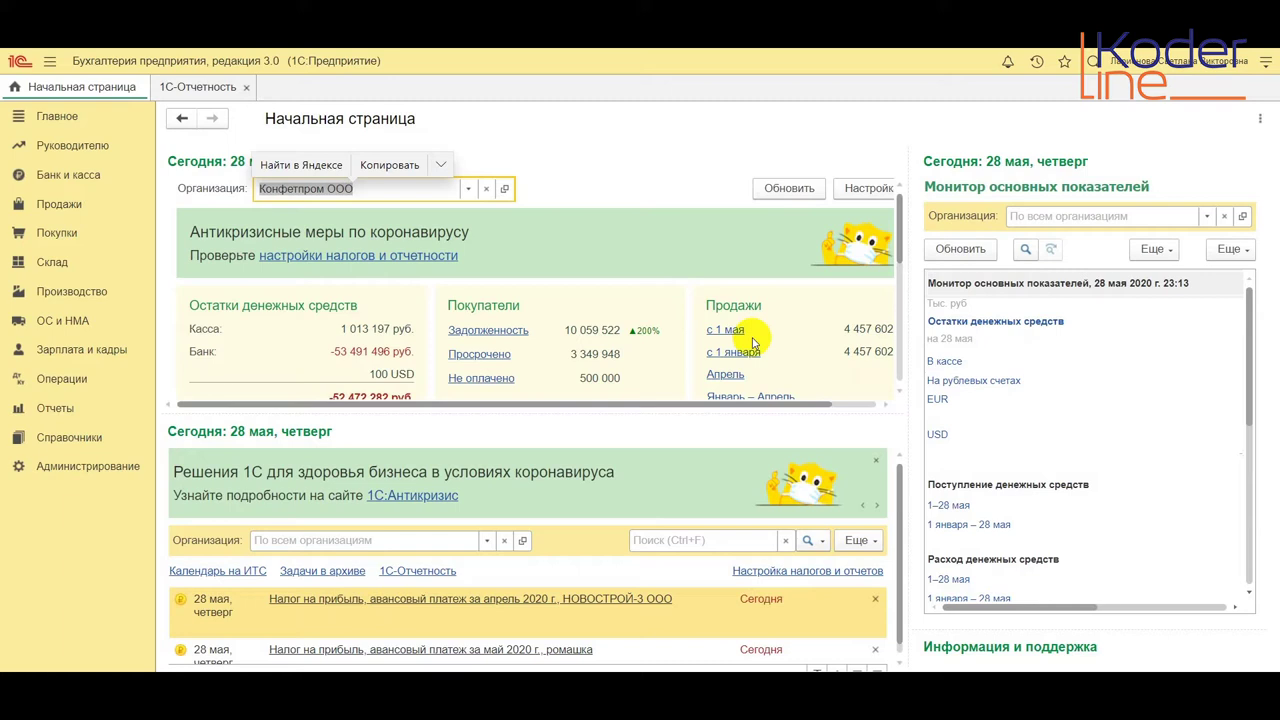
Open the list of notifications, messages and applications (Уведомления) and filter it by the organization Конфетпром ООО
left_click(55, 410)
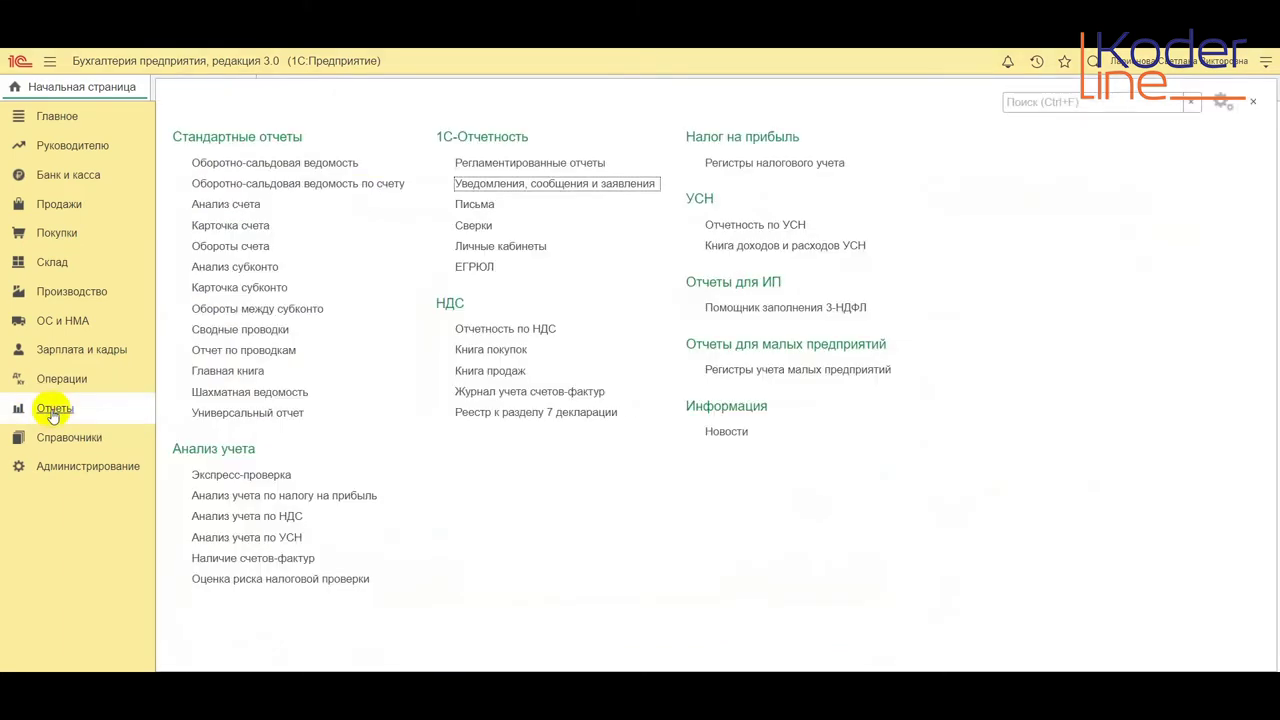
left_click(599, 190)
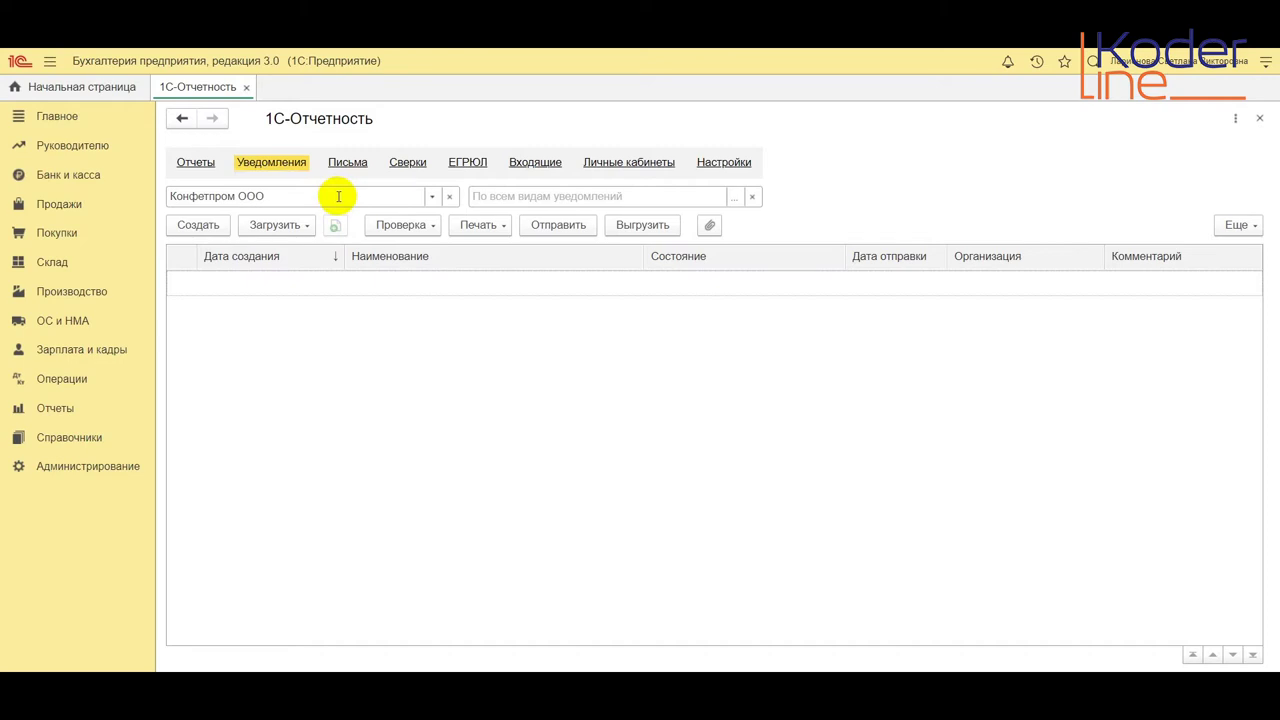
left_click(431, 196)
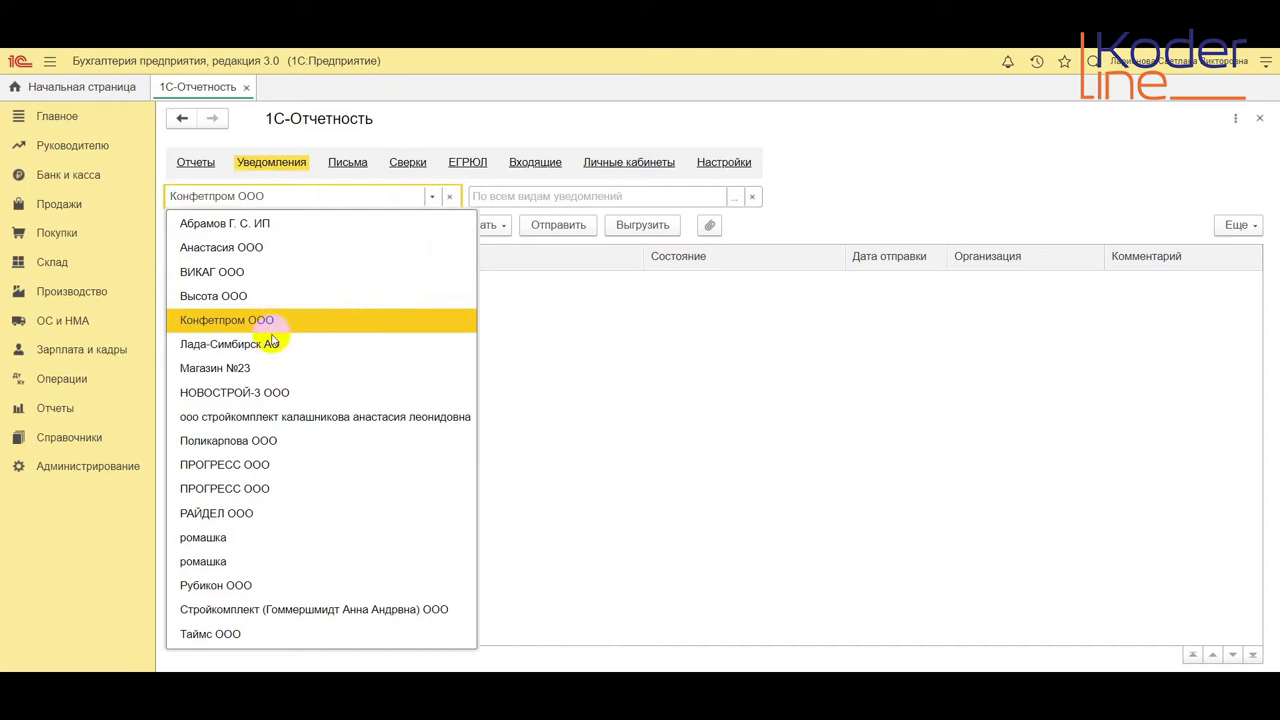
left_click(275, 325)
Create a new «Заявление о предоставлении рассрочки по налоговым платежам» from the group «Взаиморасчеты с налоговой инспекцией»
left_click(214, 224)
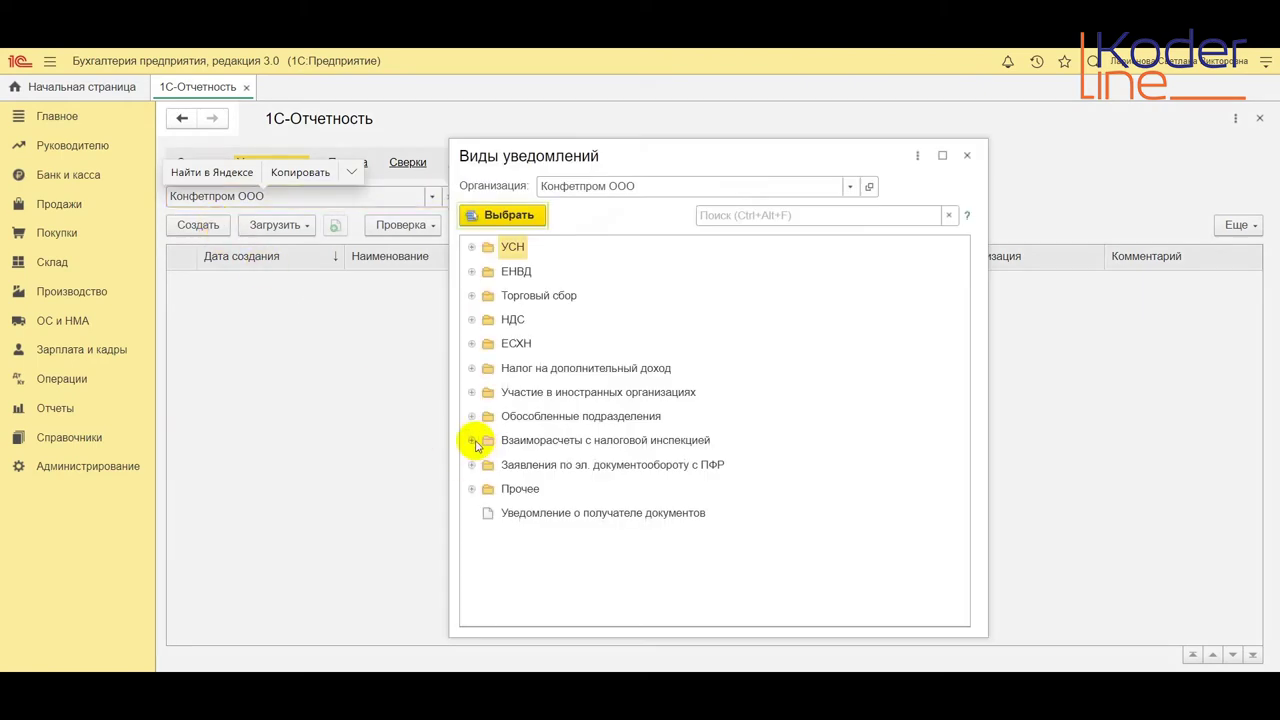
left_click(472, 441)
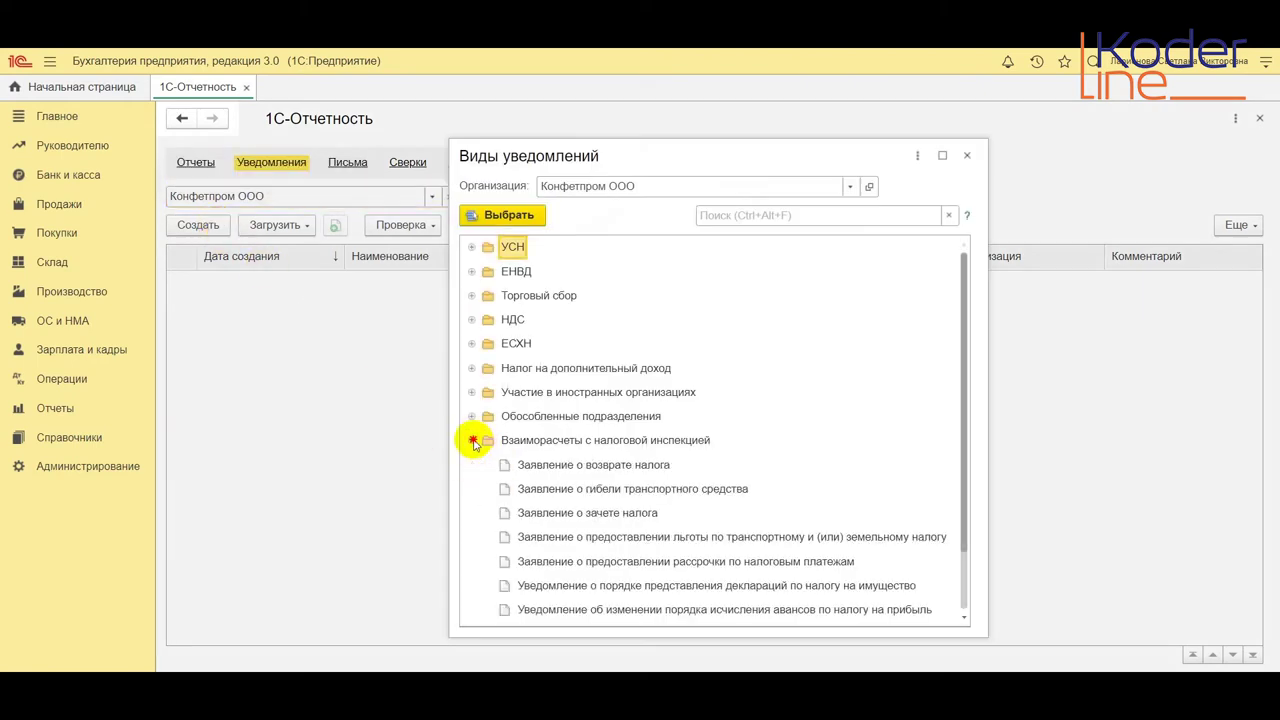
left_click(577, 568)
left_click(507, 218)
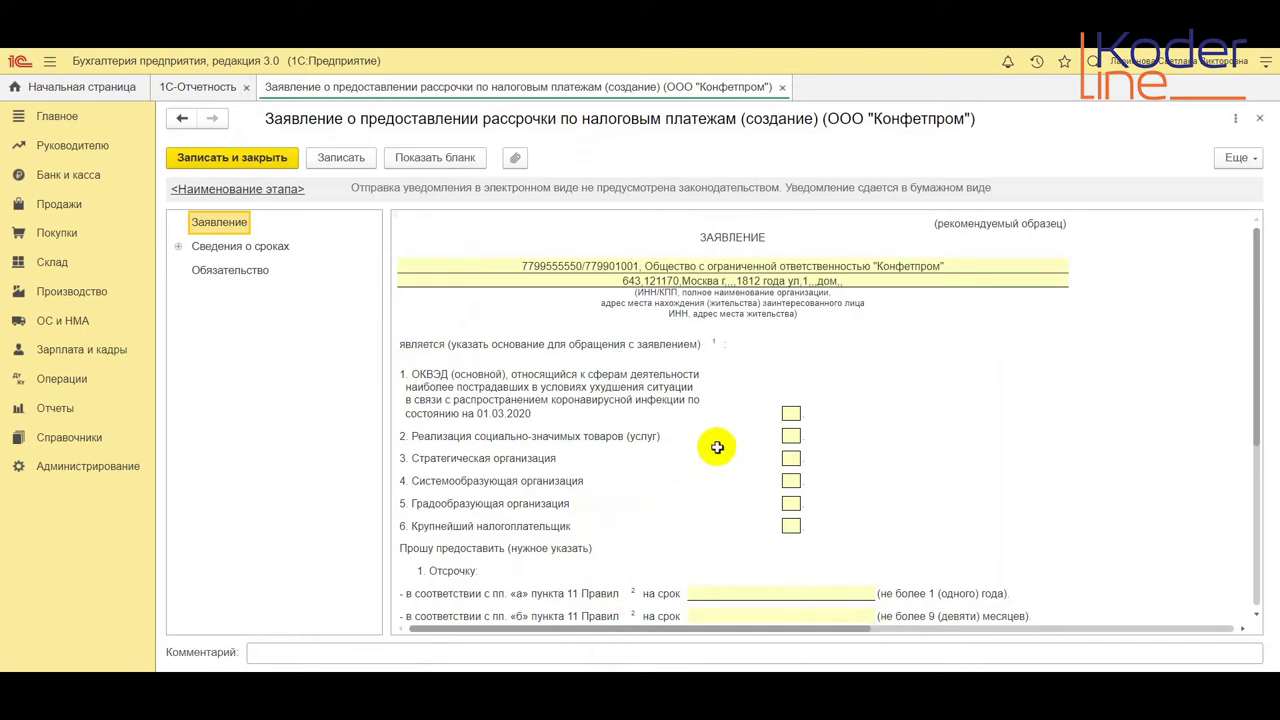
Select the box for the ОКВЭД ground and set the deferral period under subclause «в» of clause 11 to «5 месяцев»
left_click(797, 418)
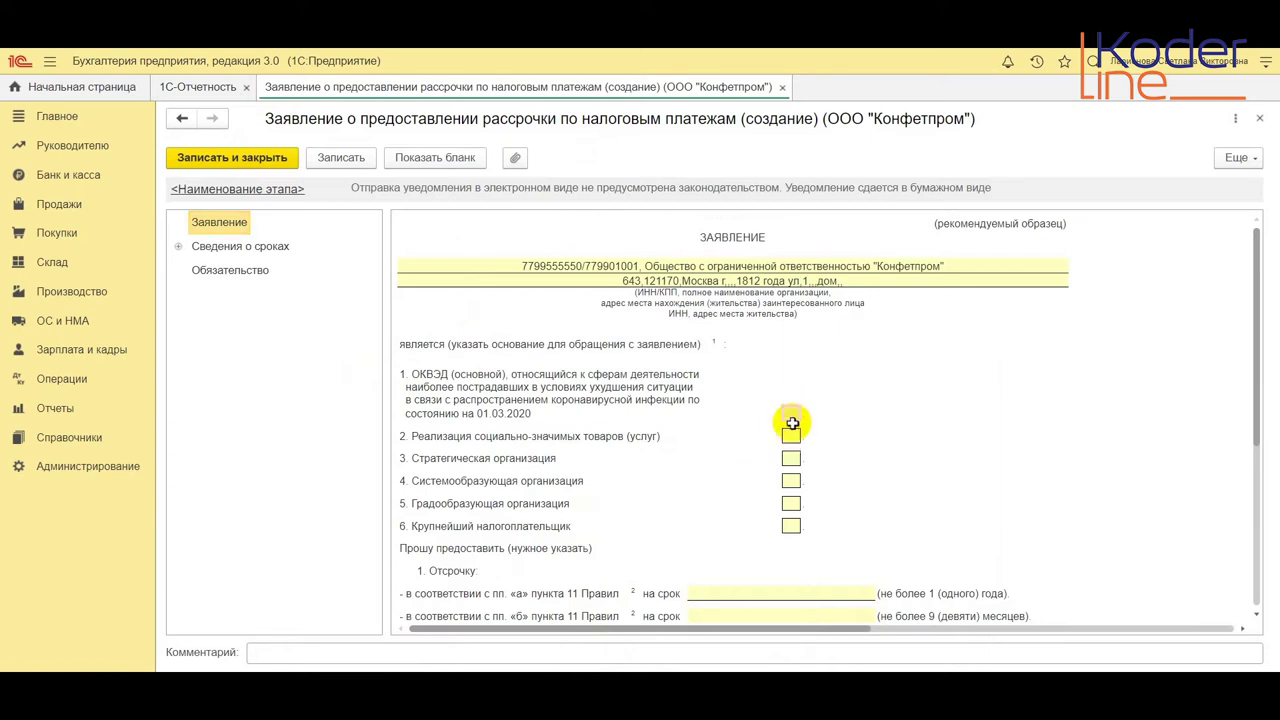
left_click(791, 420)
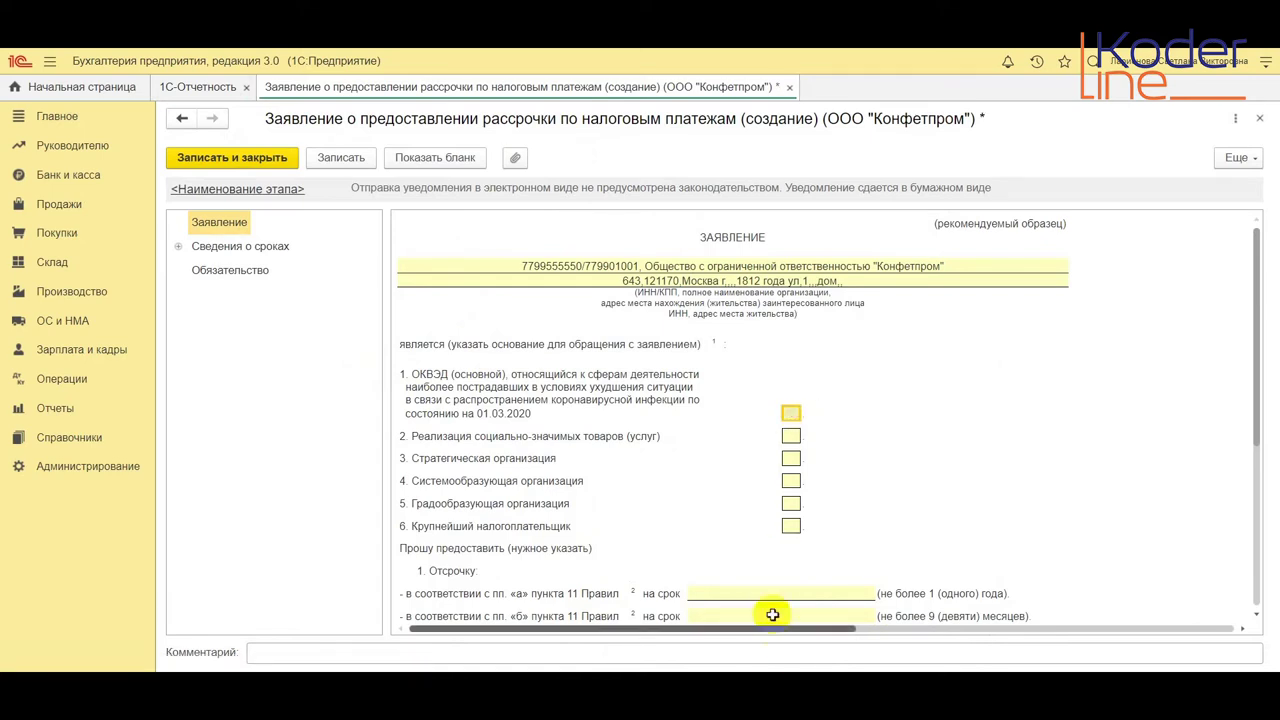
scroll(875, 502, "down", 3)
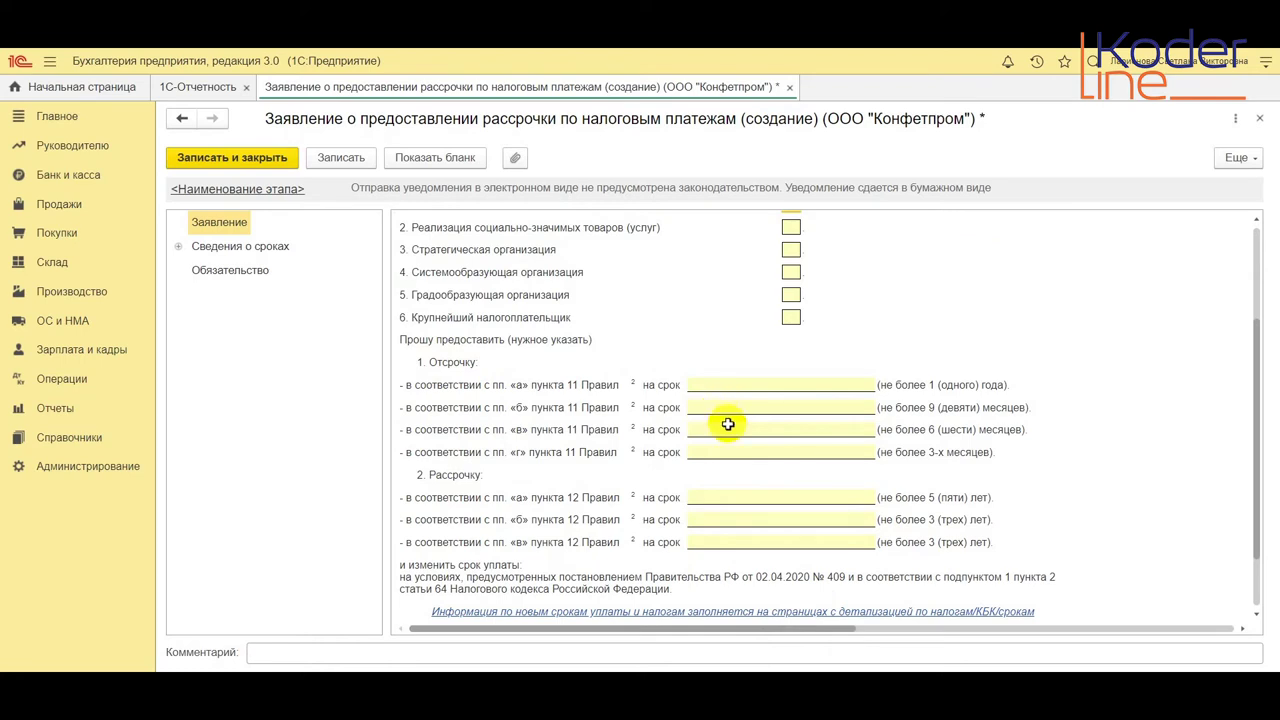
left_click(784, 431)
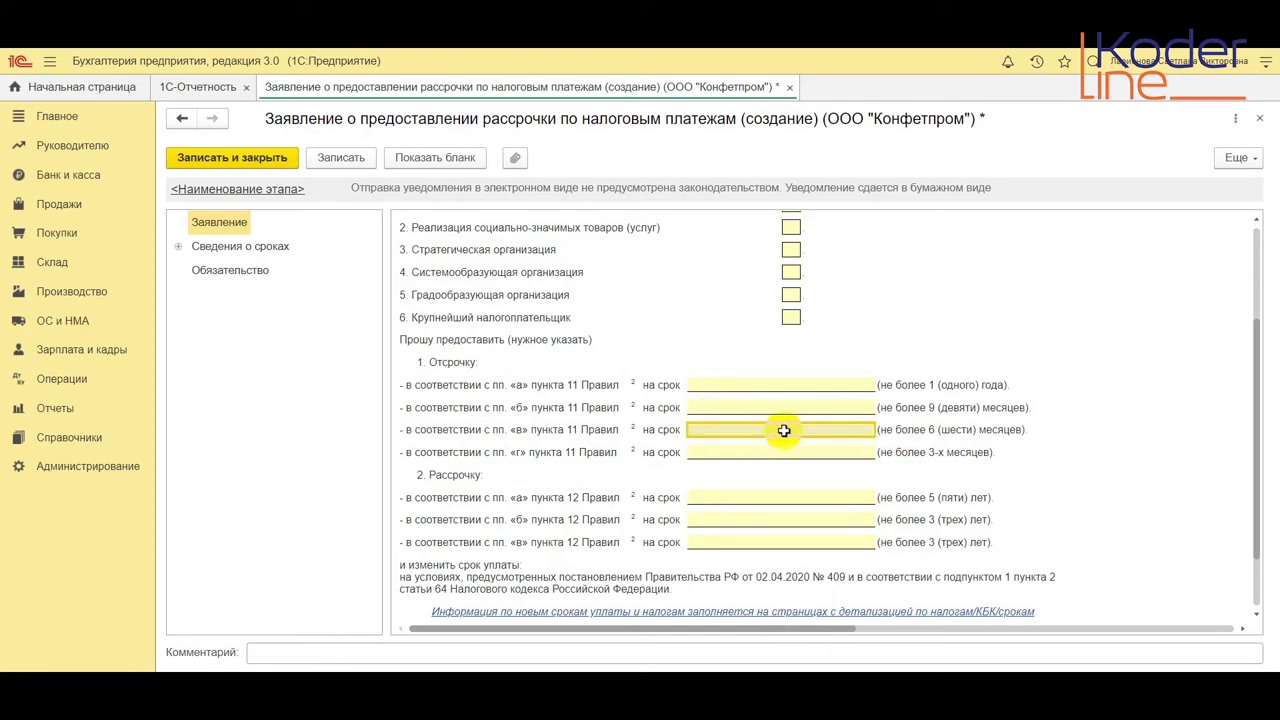
type("5 месяцев")
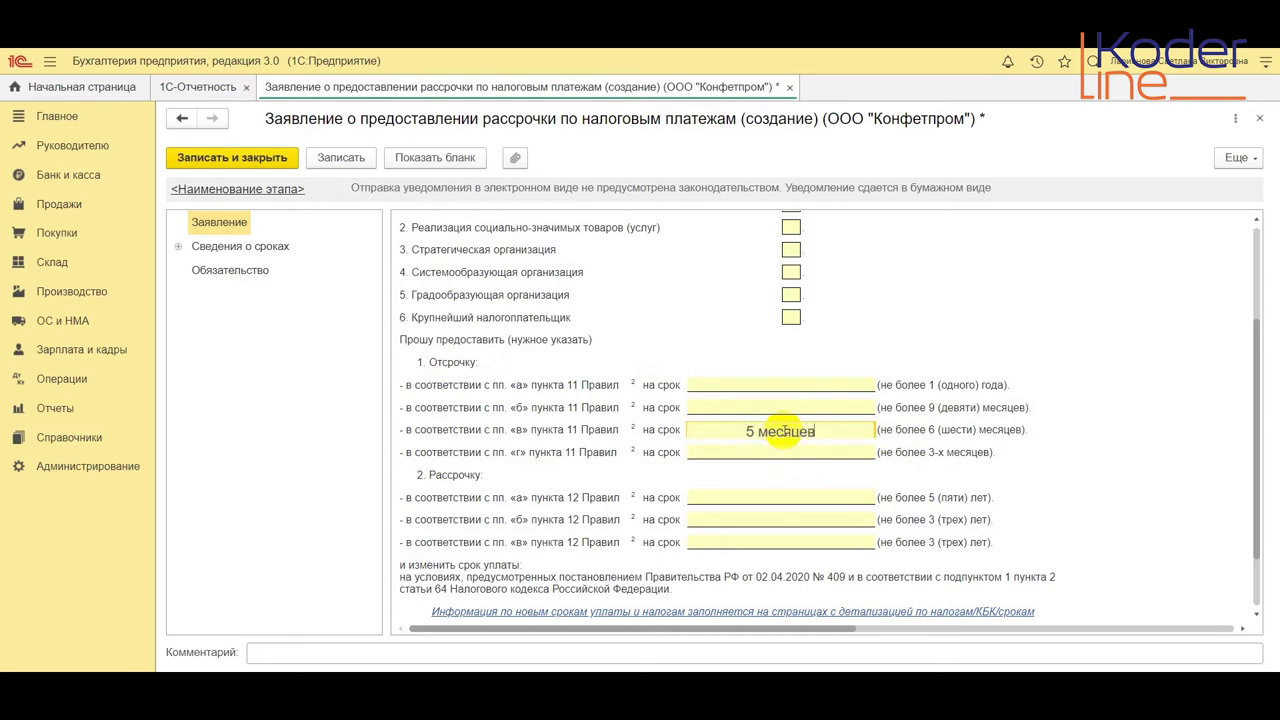
key("Return")
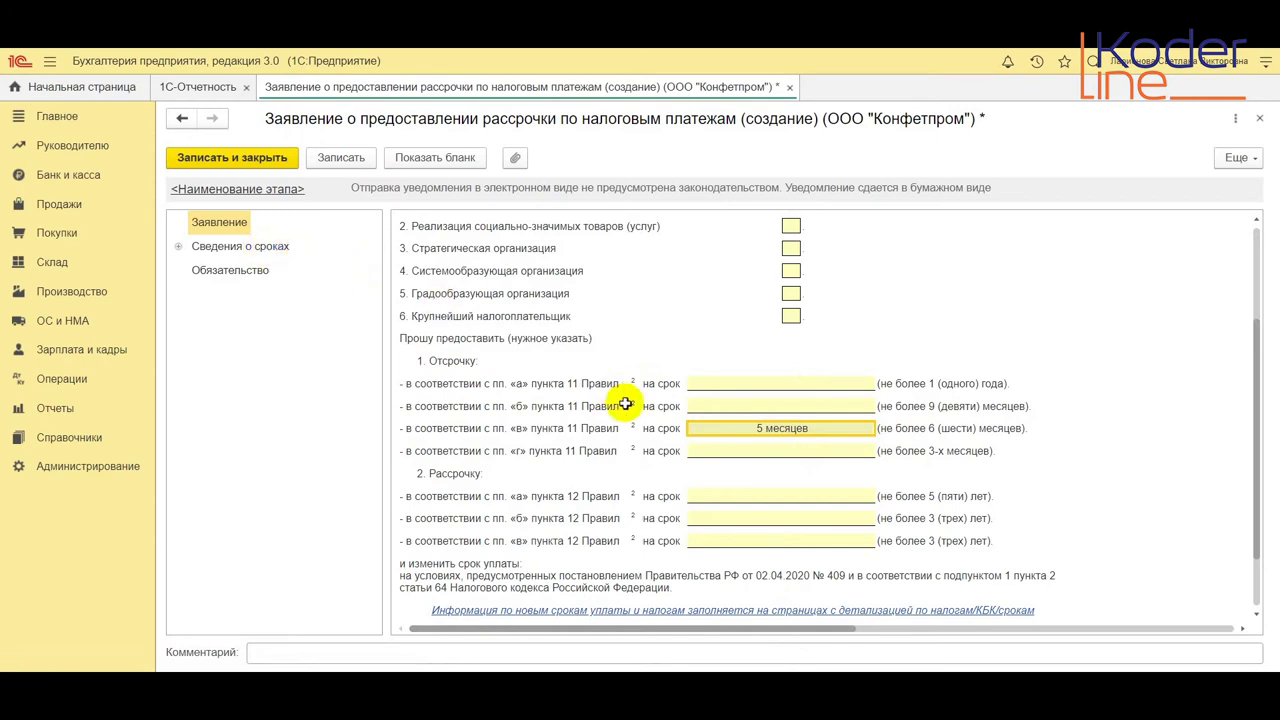
Go to the application's page with details by tax and payment dates and set the tax to УСН
left_click(690, 612)
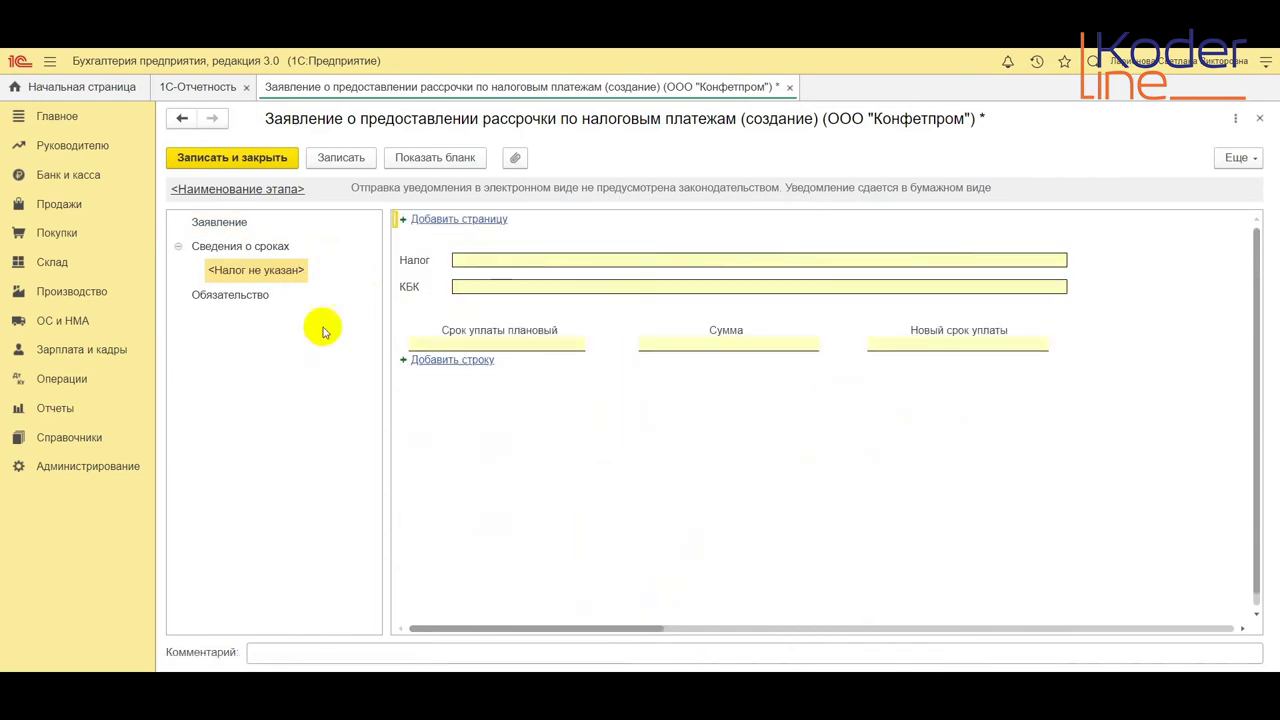
left_click(494, 261)
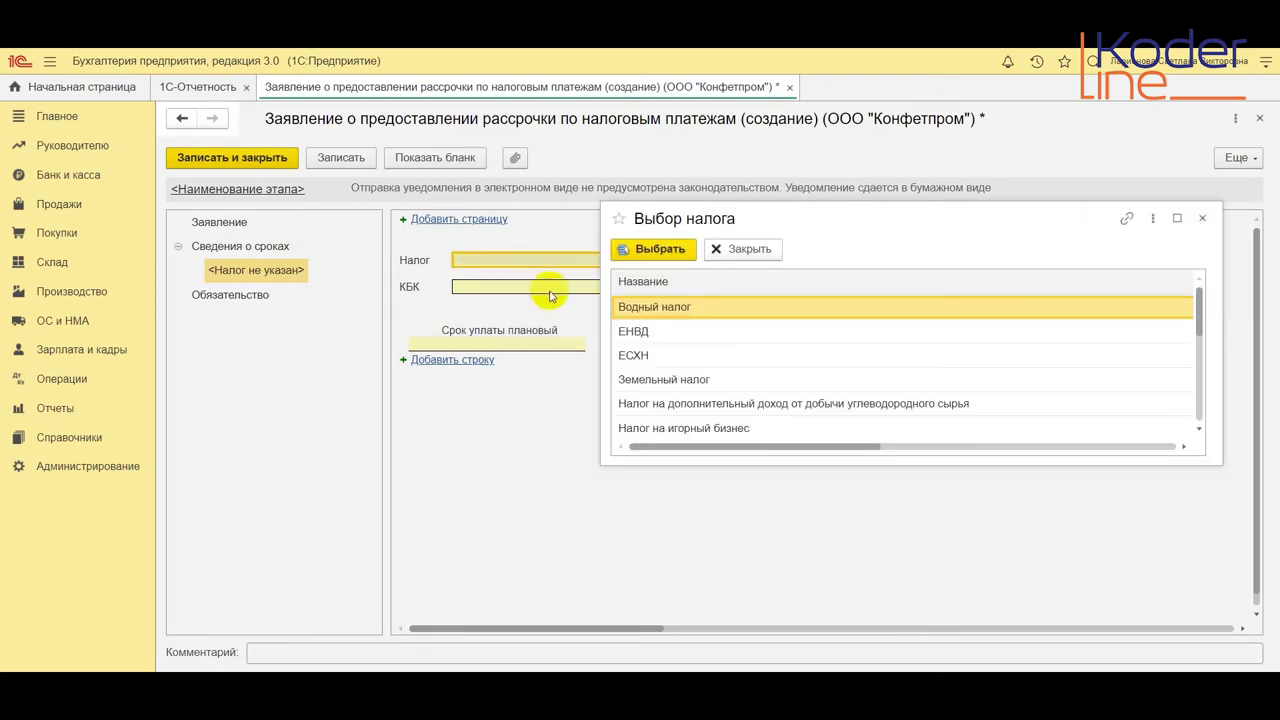
scroll(725, 375, "down", 2)
scroll(735, 390, "down", 6)
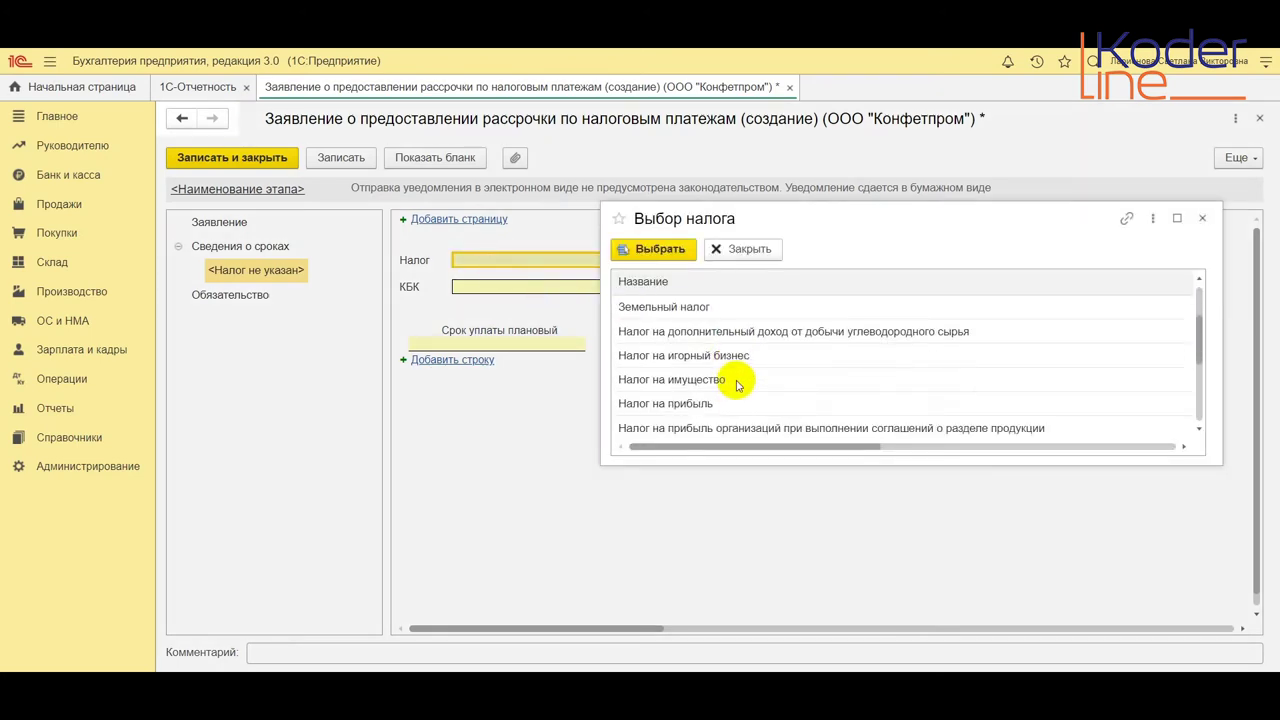
left_click(648, 428)
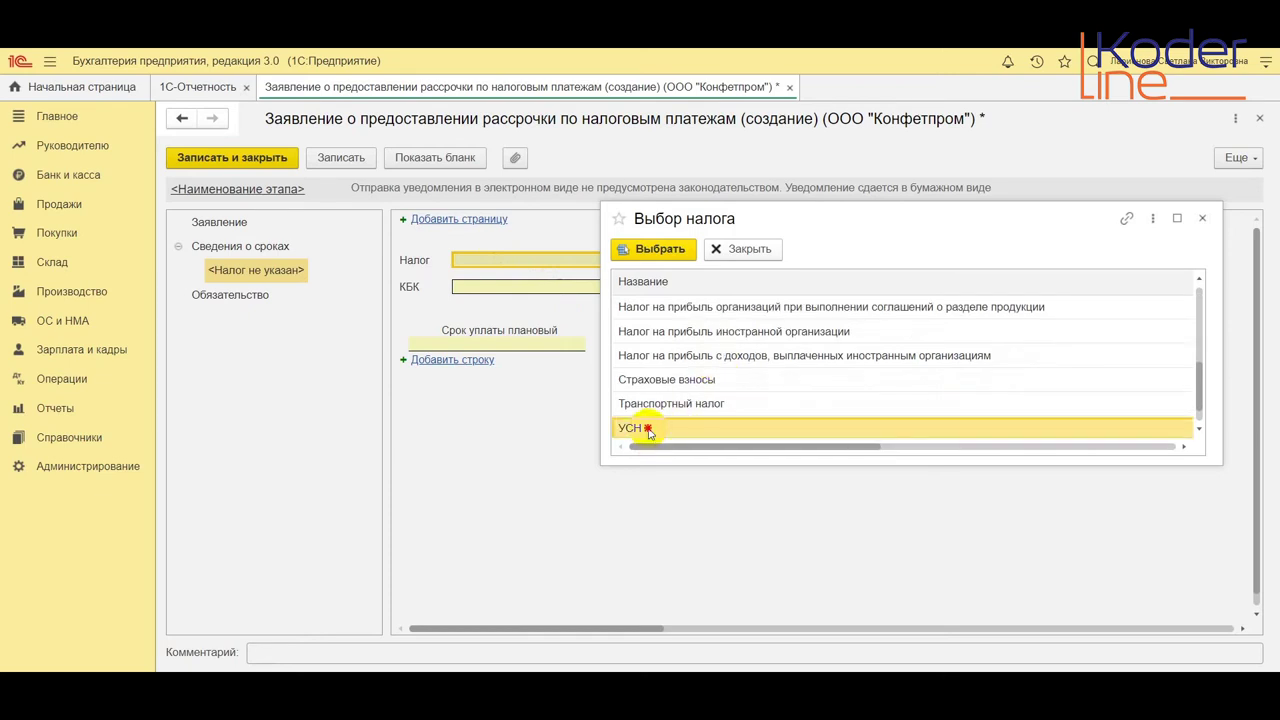
double_click(648, 428)
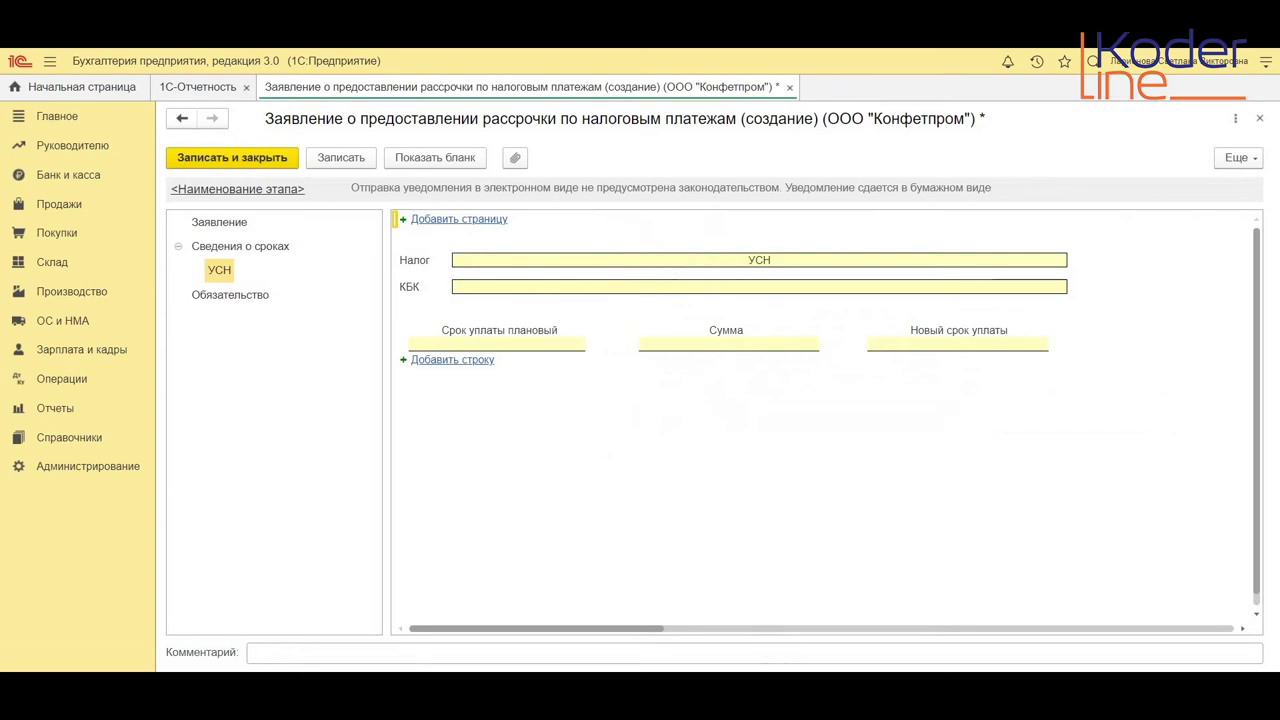
left_click(723, 287)
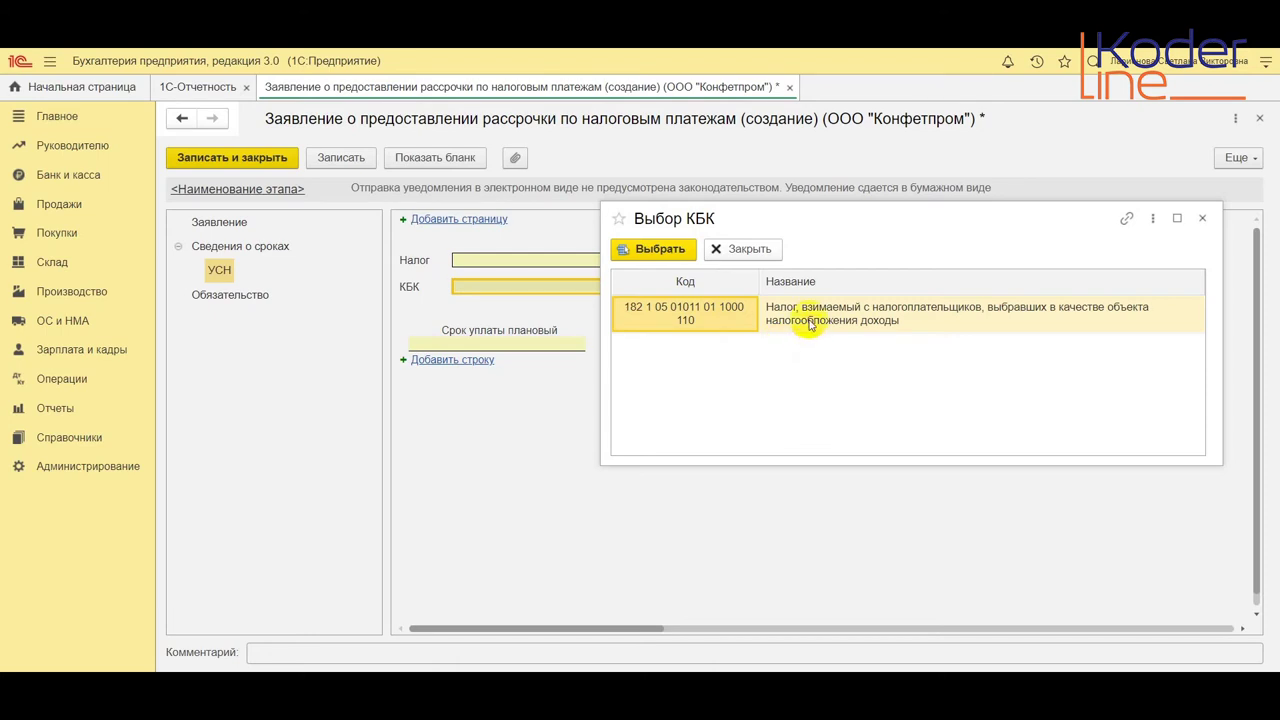
left_click(926, 328)
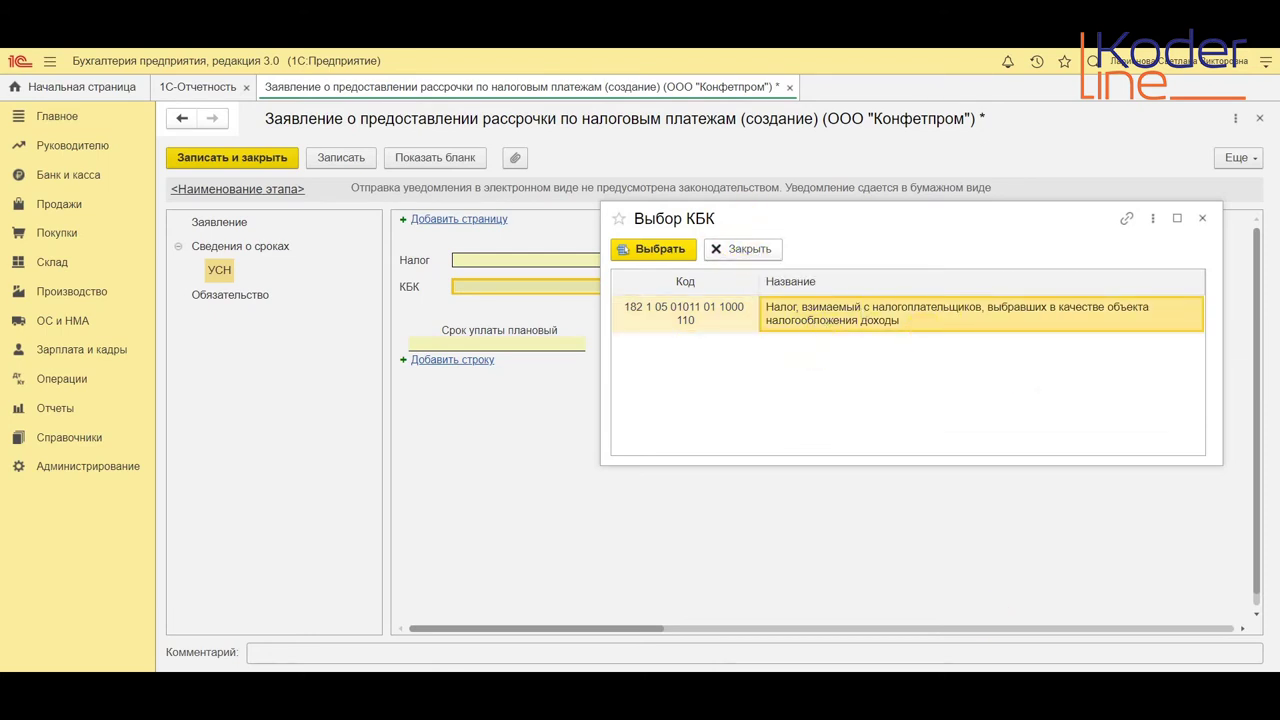
double_click(806, 316)
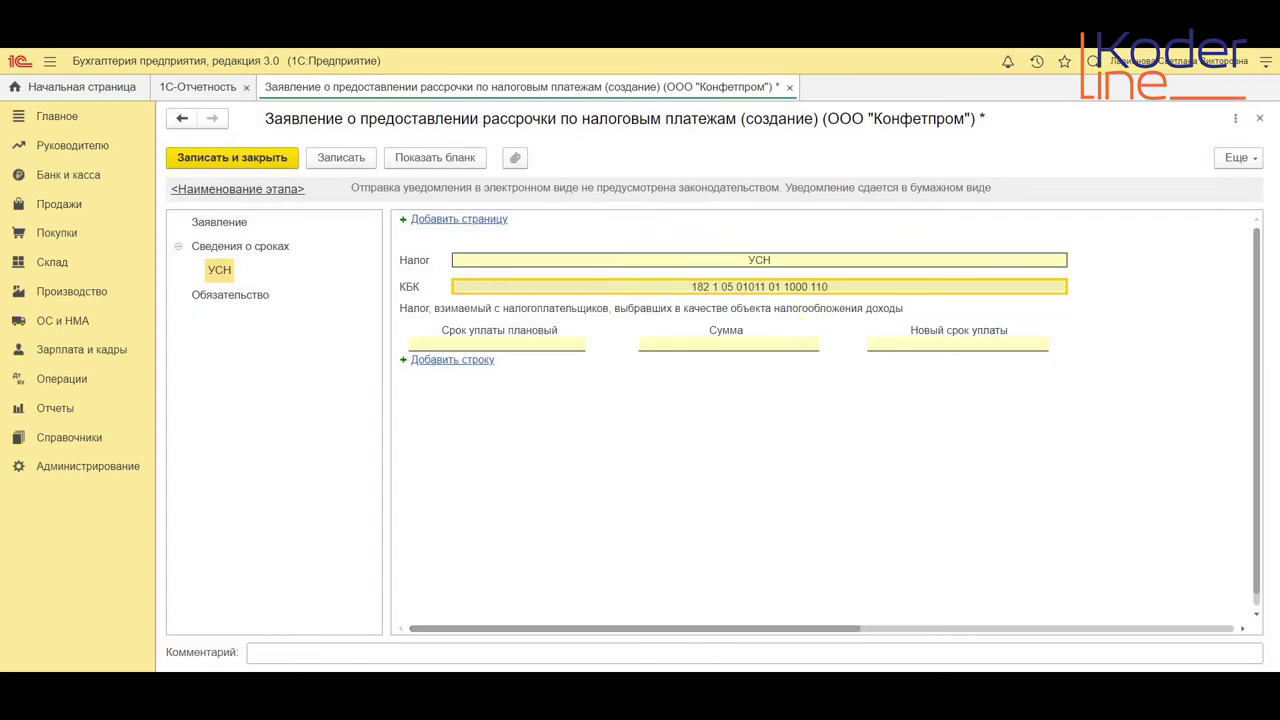
left_click(510, 345)
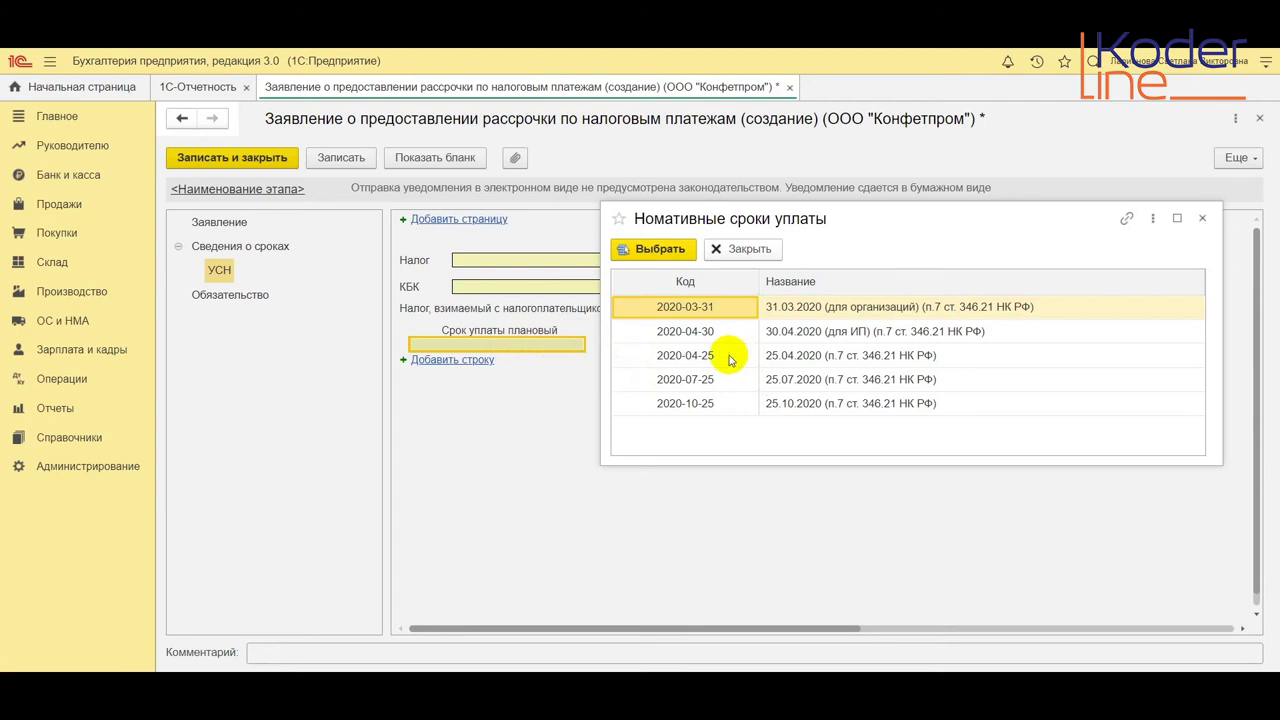
left_click(729, 357)
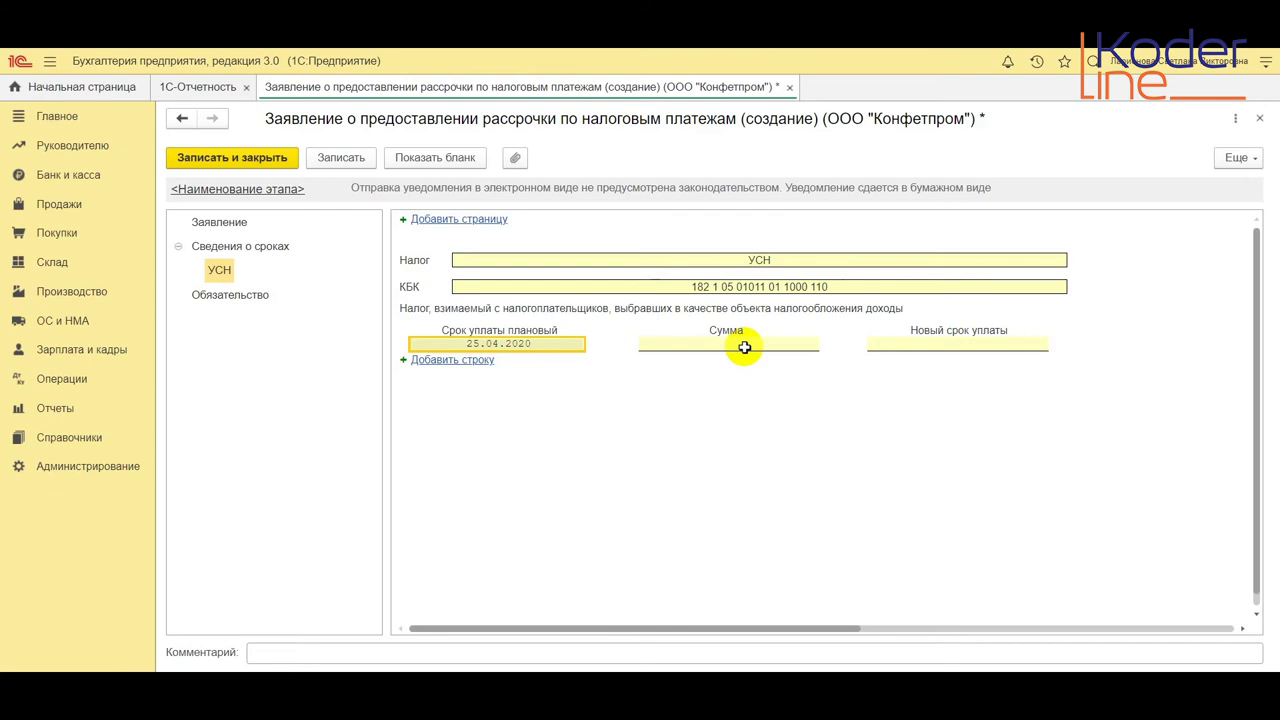
Enter 101 900 as the tax amount for the planned payment date
left_click(745, 346)
left_click(766, 343)
left_click(766, 343)
type("1")
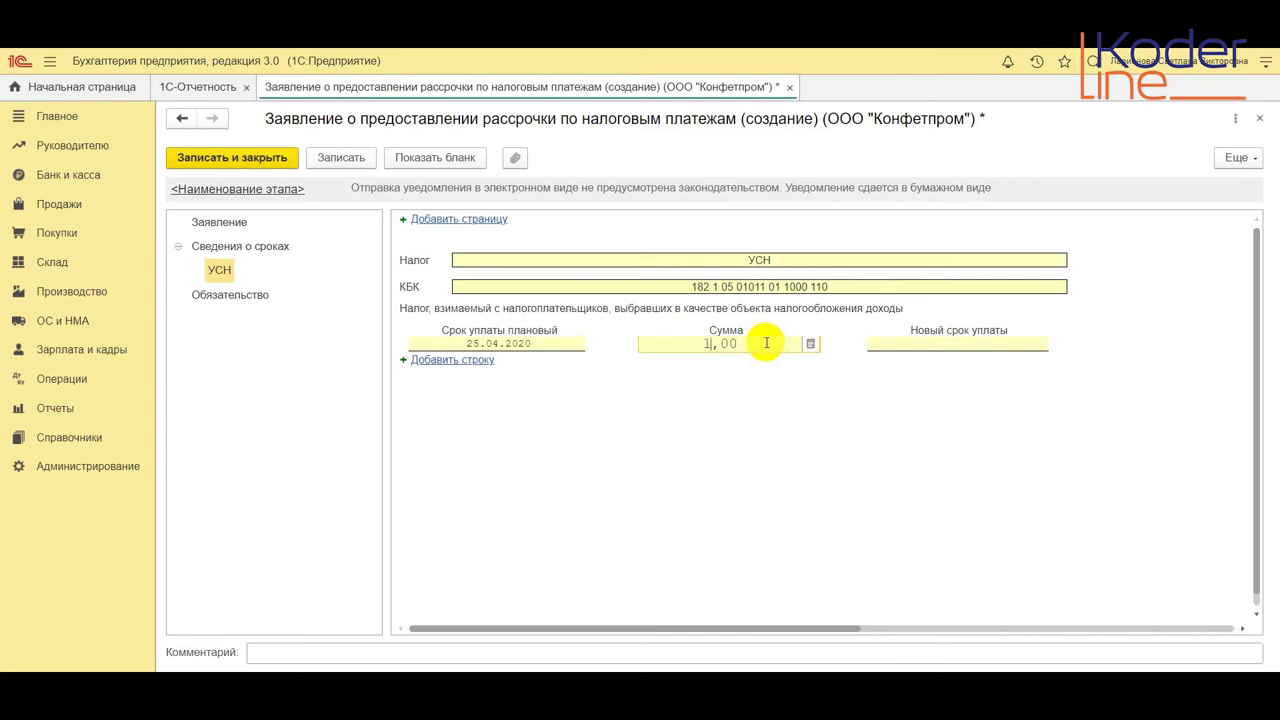
type("01 900")
key("Return")
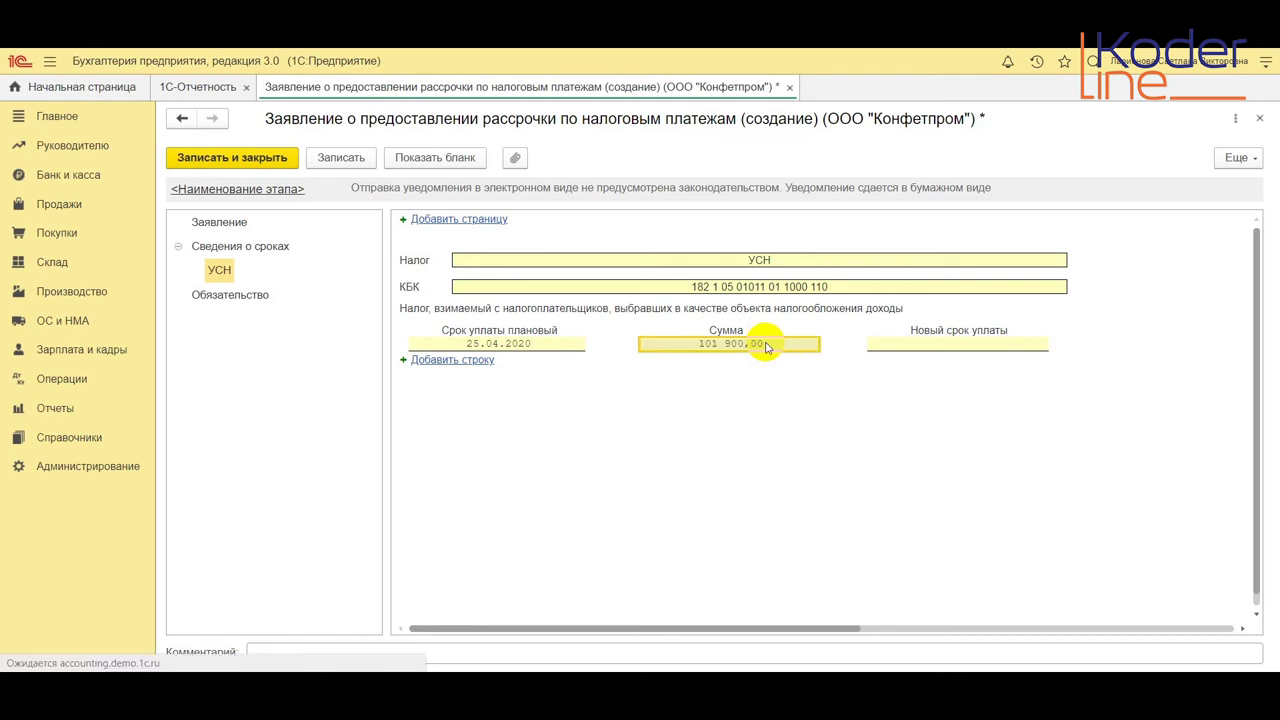
Set the new payment date in the same row to 25.08.2020
left_click(966, 345)
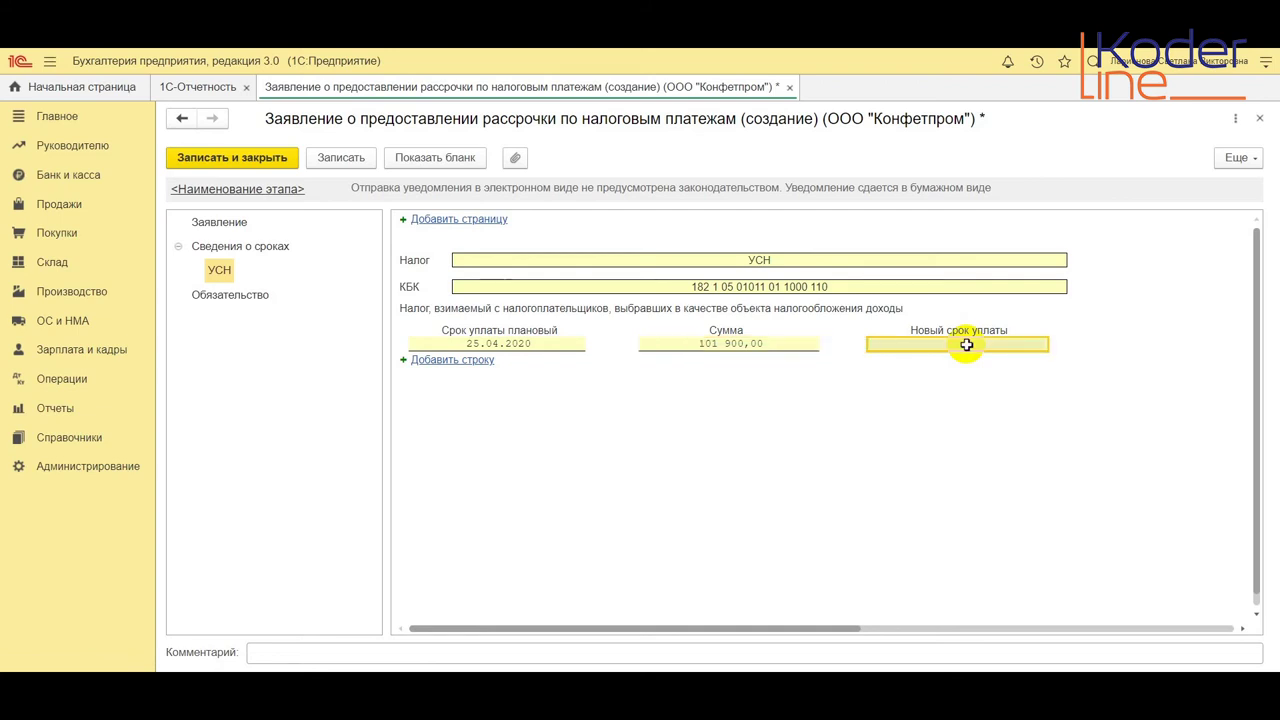
double_click(958, 345)
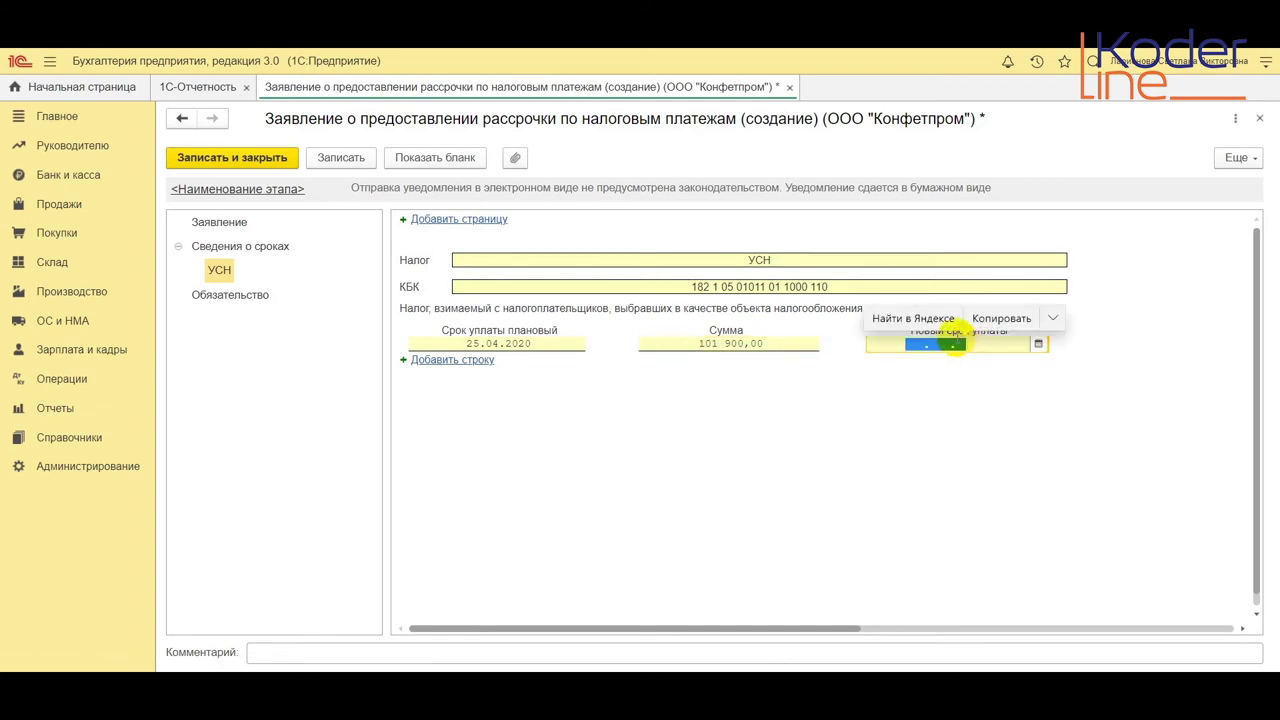
type("25.08.2")
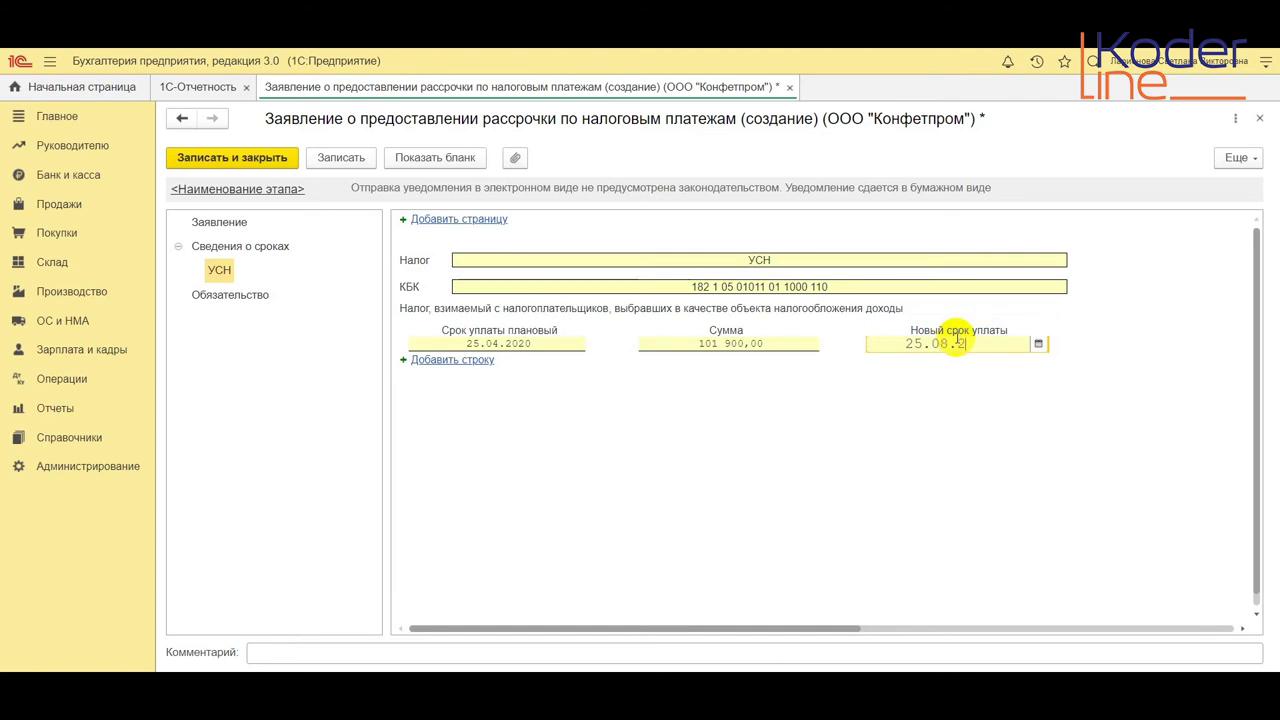
type("020")
key("Return")
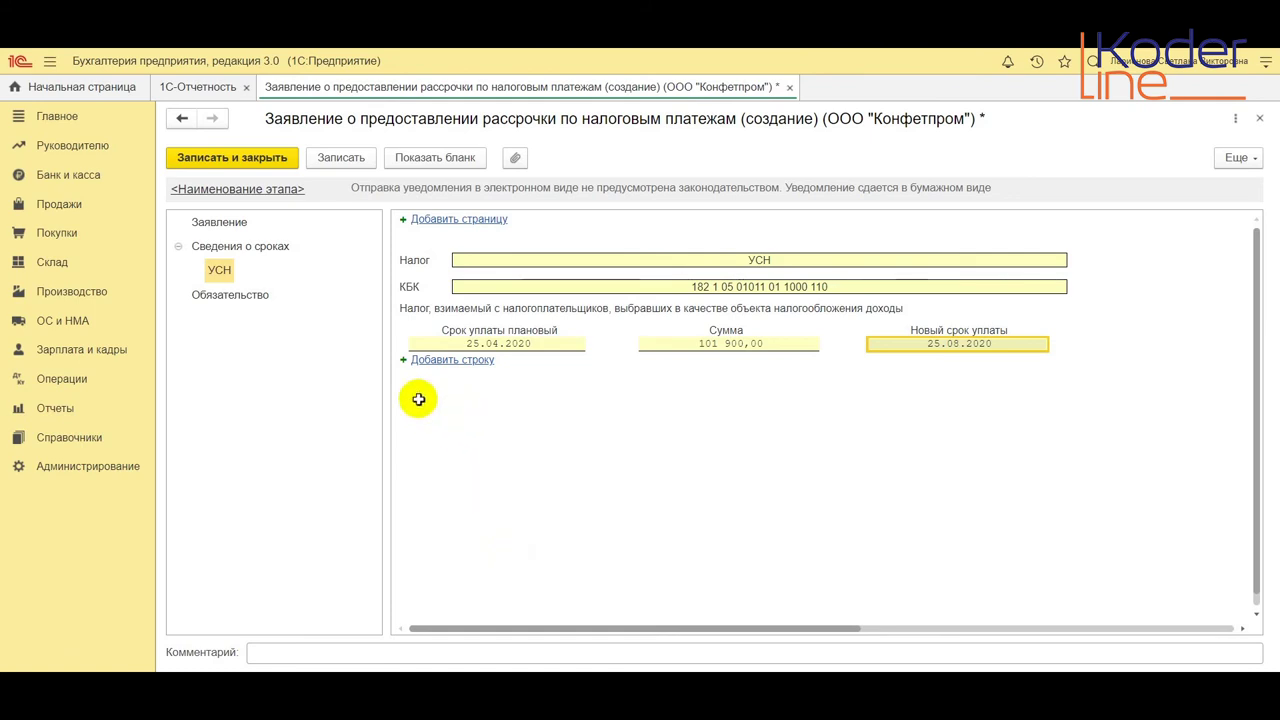
Save the application from its Обязательство page and show the printable form of the Обязательство sheet
left_click(232, 296)
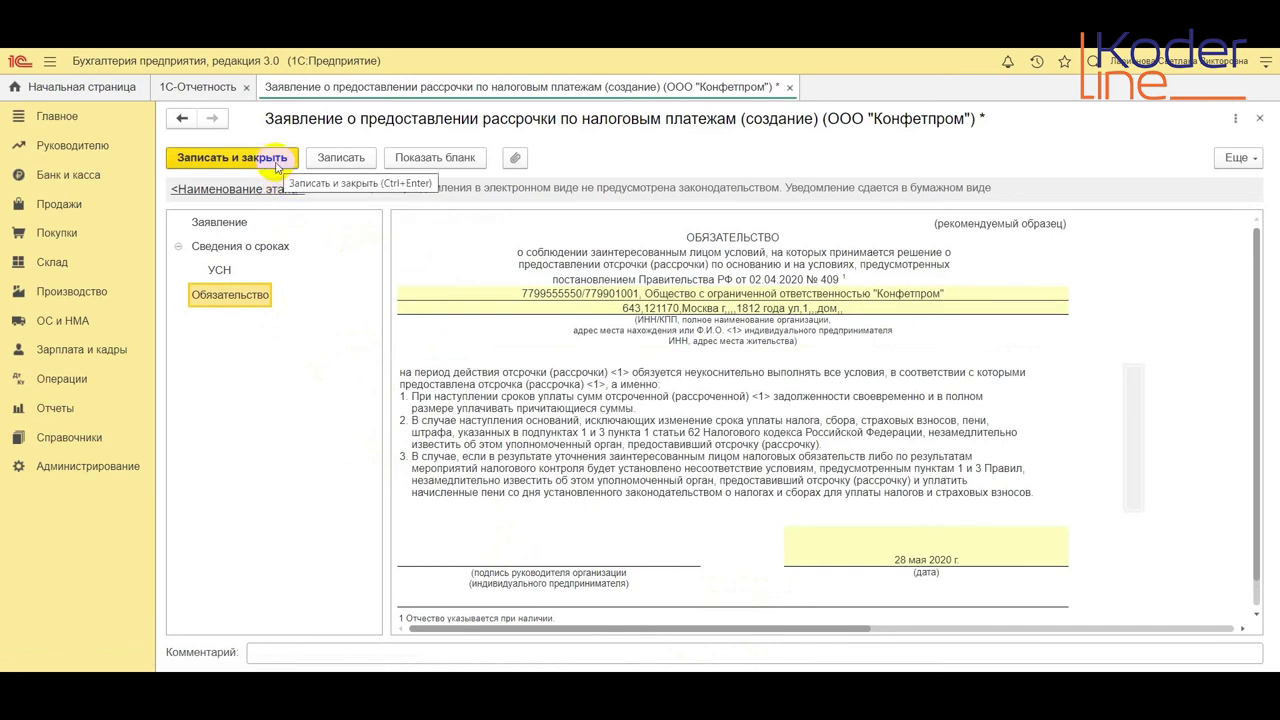
left_click(357, 160)
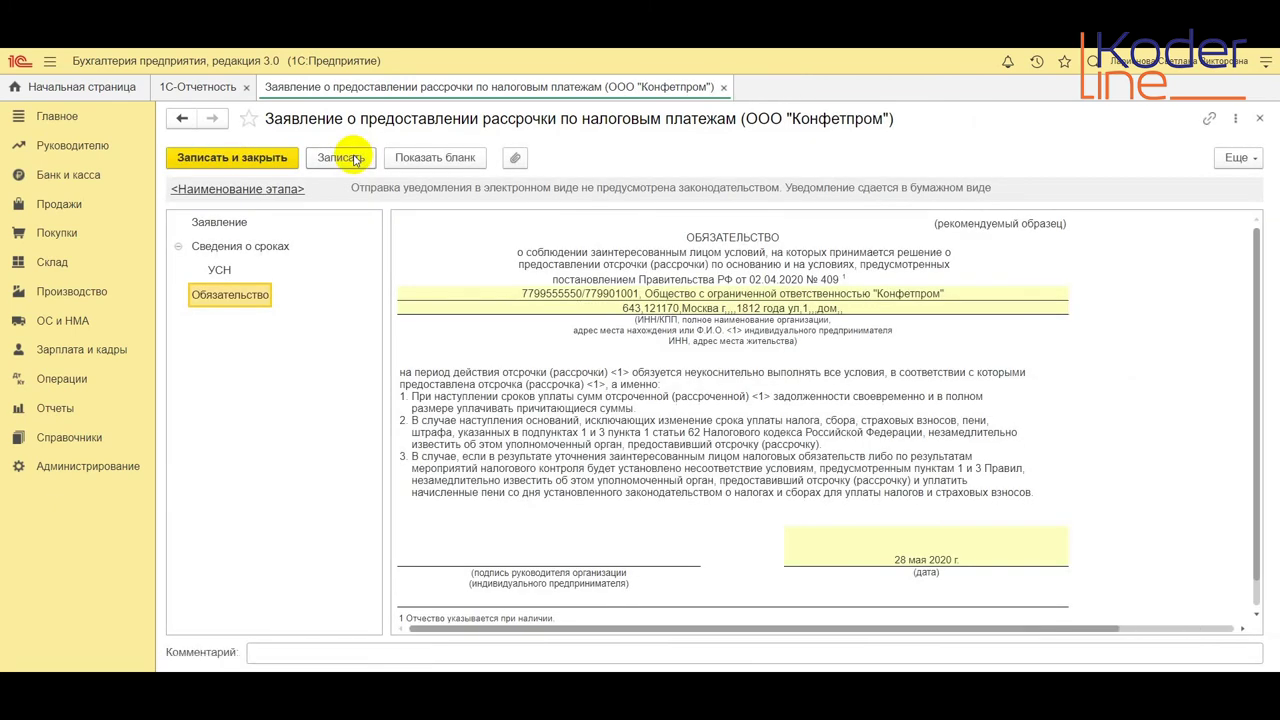
left_click(413, 163)
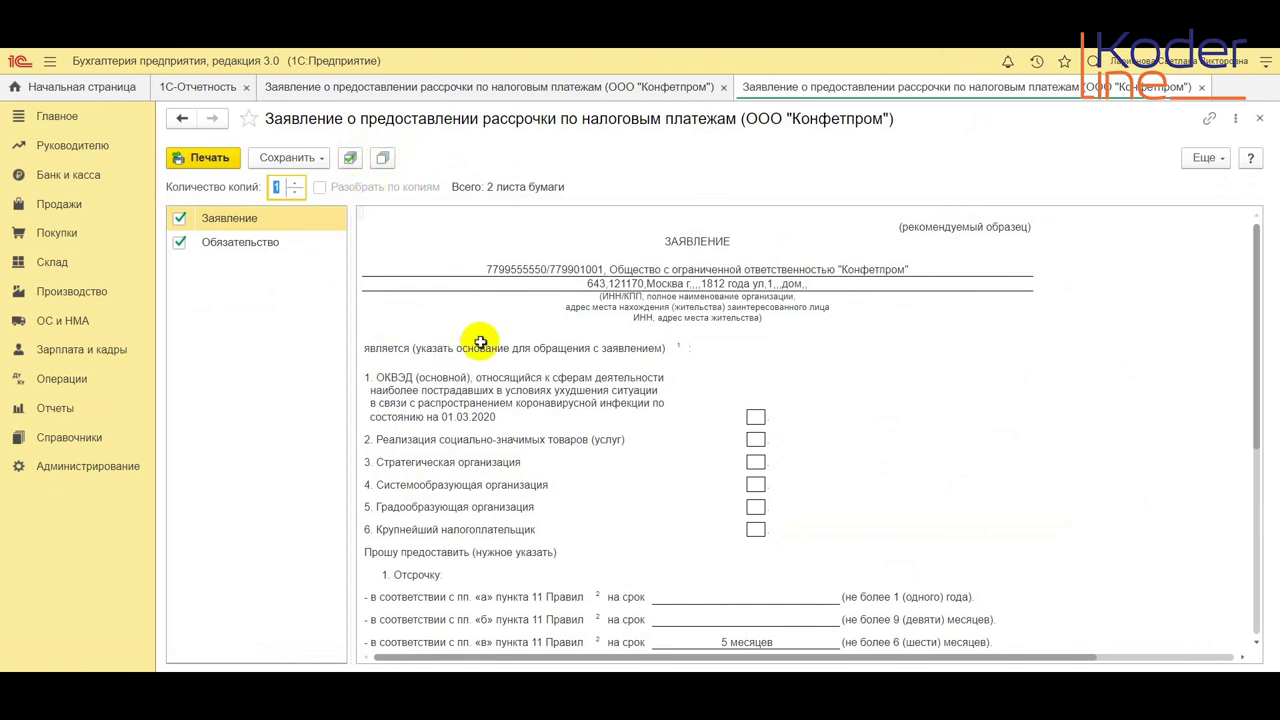
left_click(225, 252)
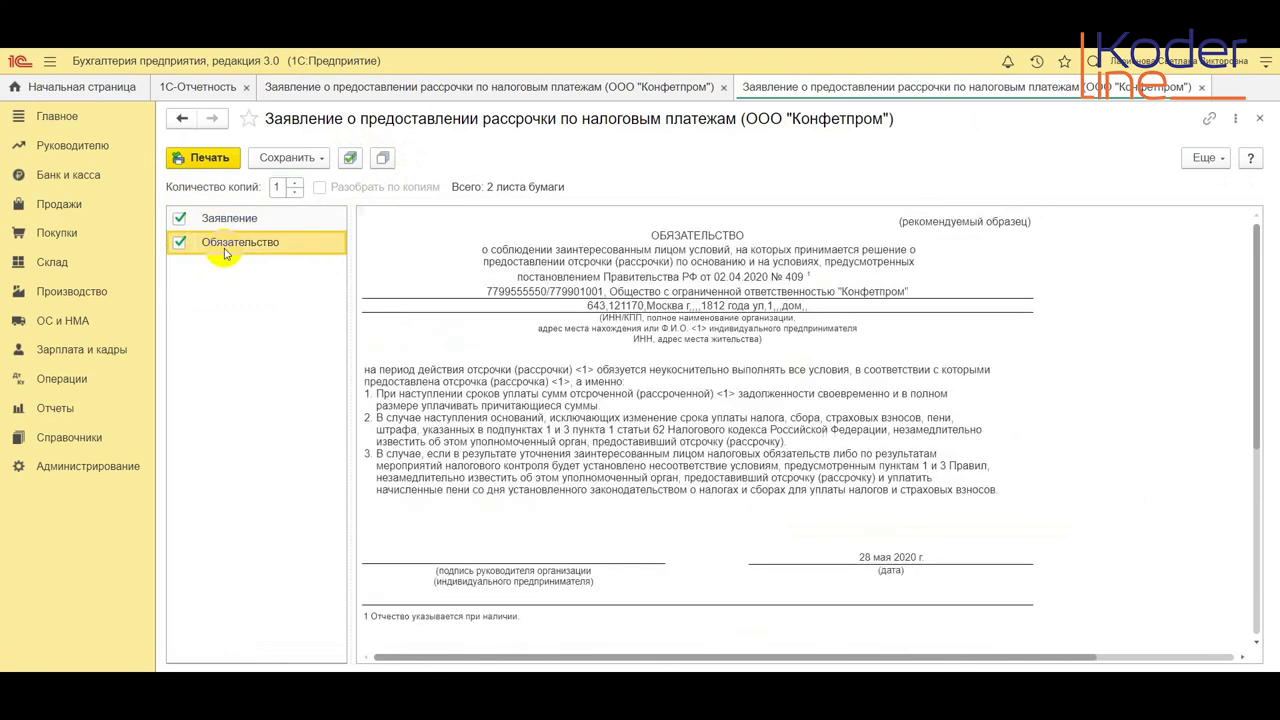